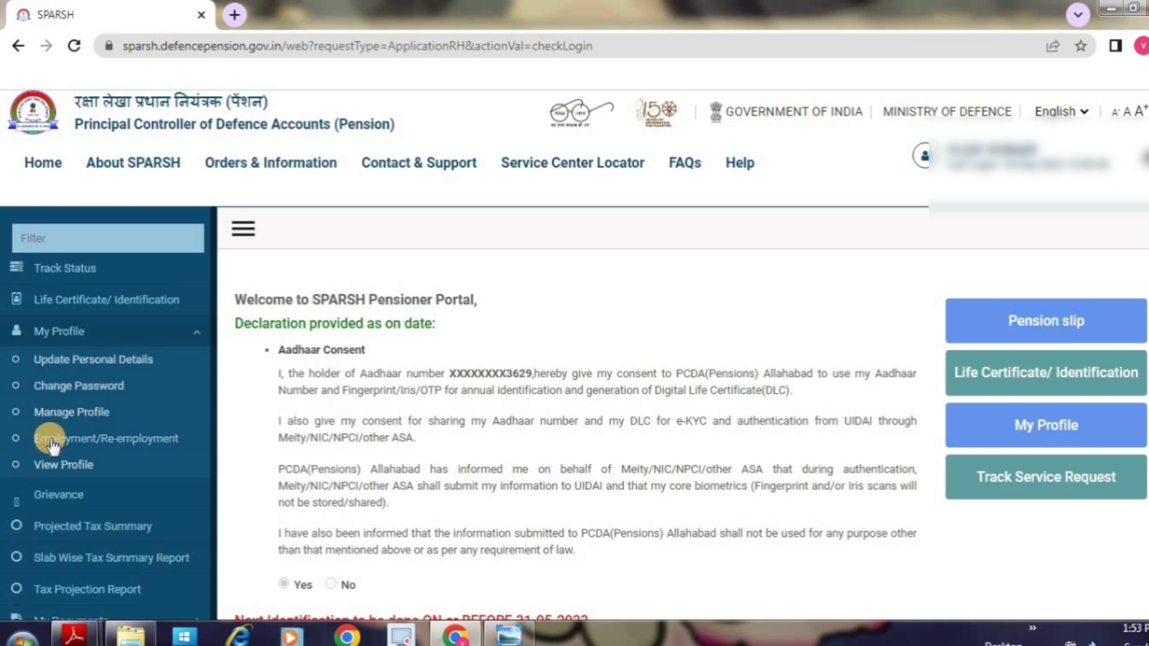
Step: In the Employment/Re-employment request, answer Yes to changing the employment status and start a new employment entry
left_click(87, 439)
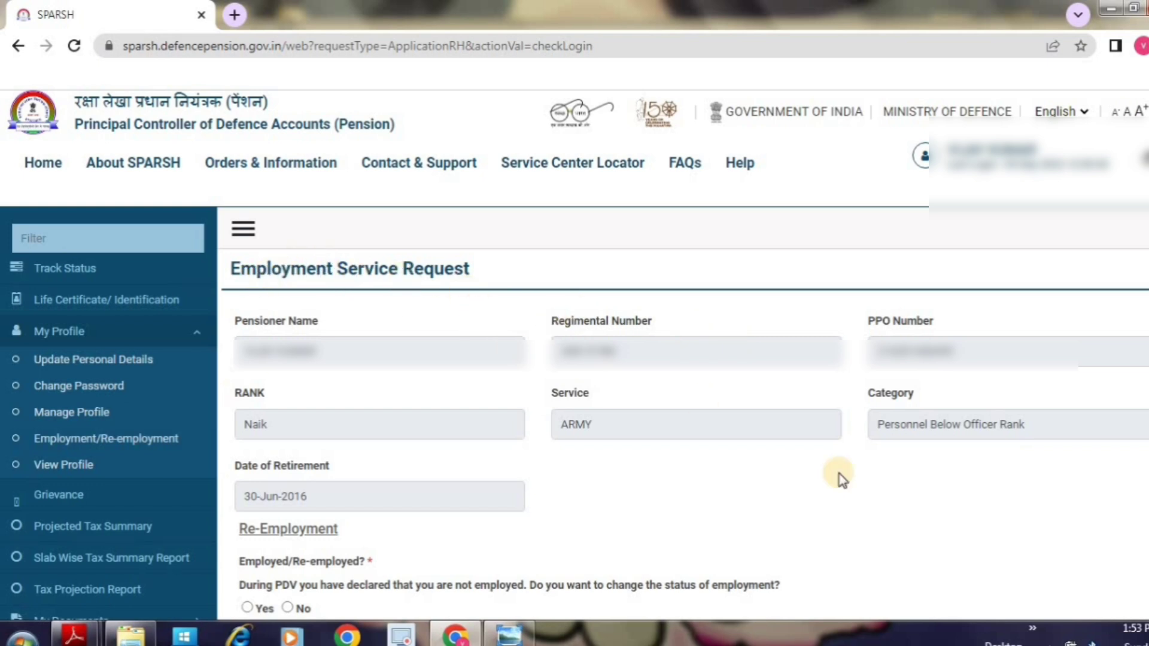
scroll(251, 493, "down", 2)
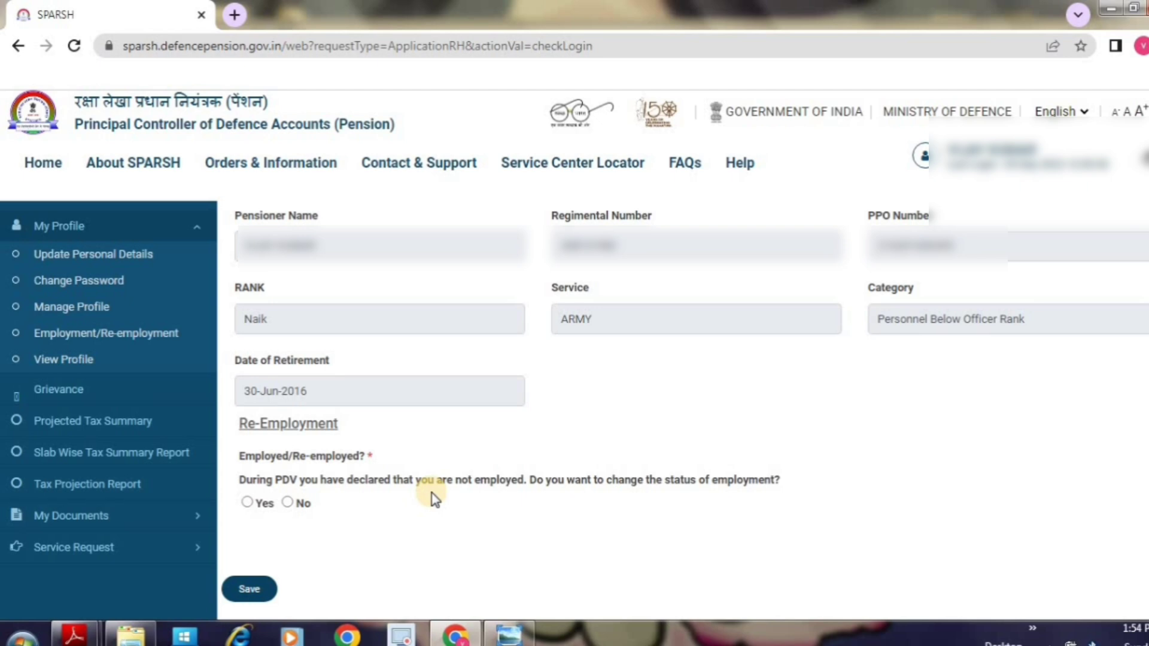
left_click(247, 502)
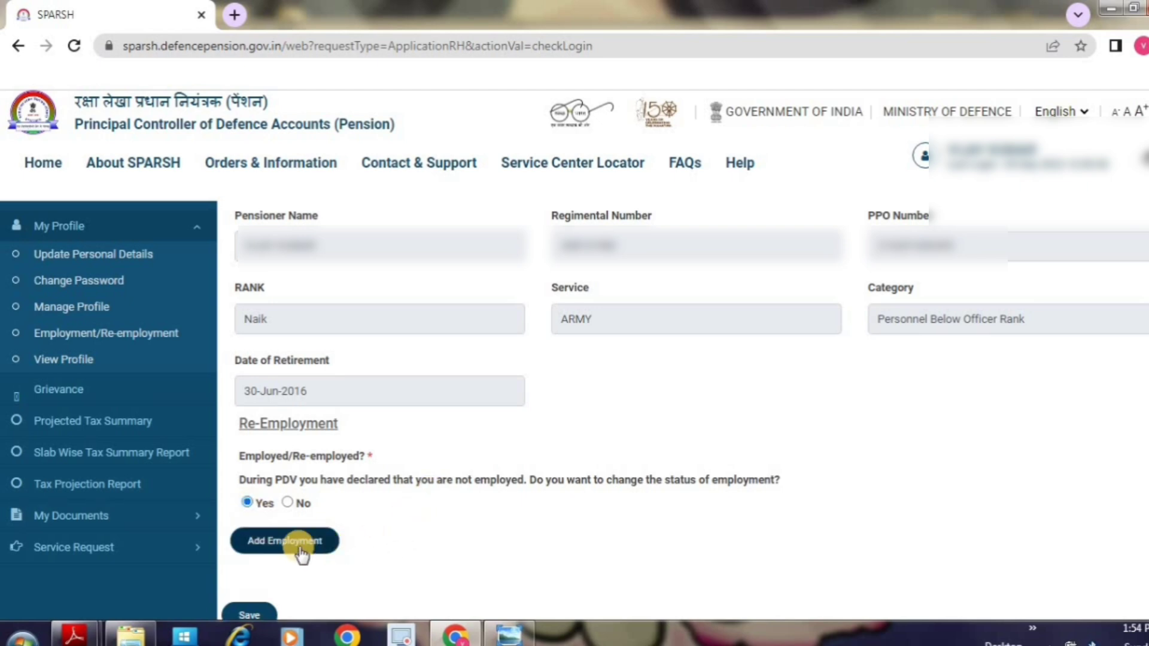
left_click(276, 544)
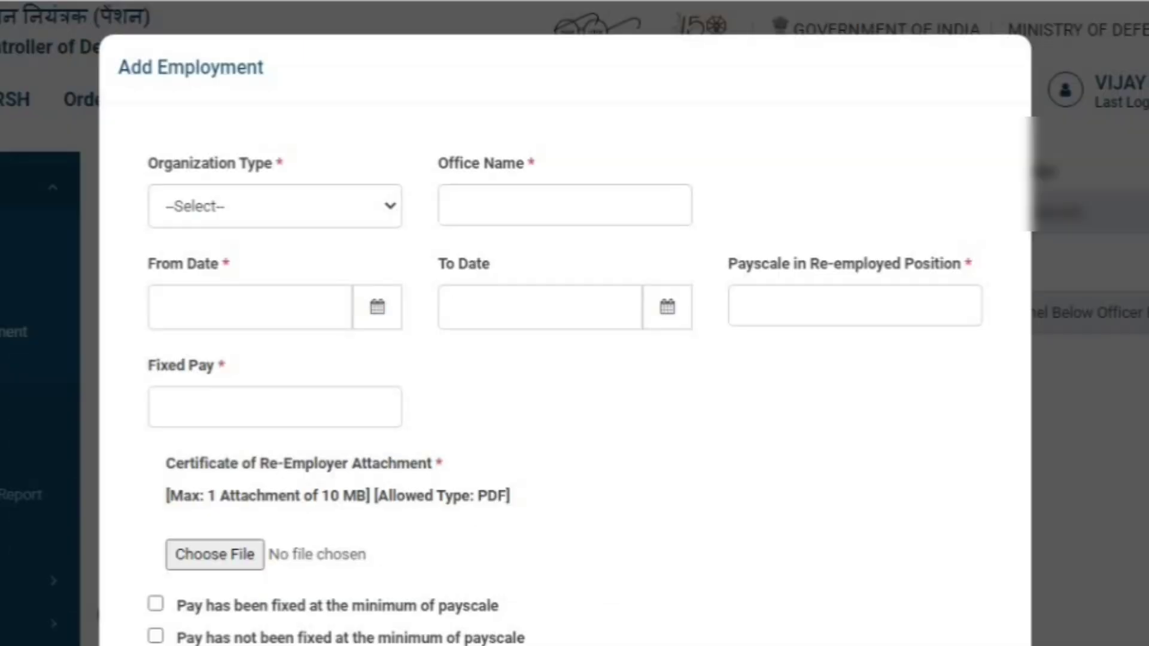
Step: Set the organization type to Autonomous Body / PSU and enter "state bank of india" as the office name
scroll(564, 335, "down", 1)
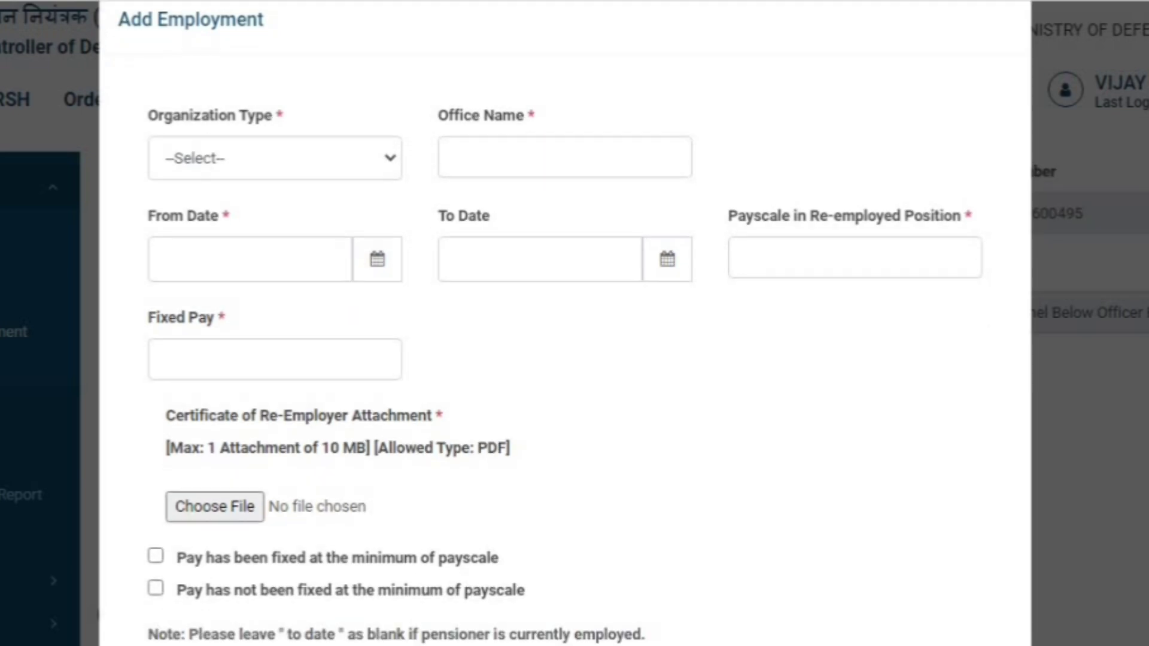
scroll(564, 335, "down", 1)
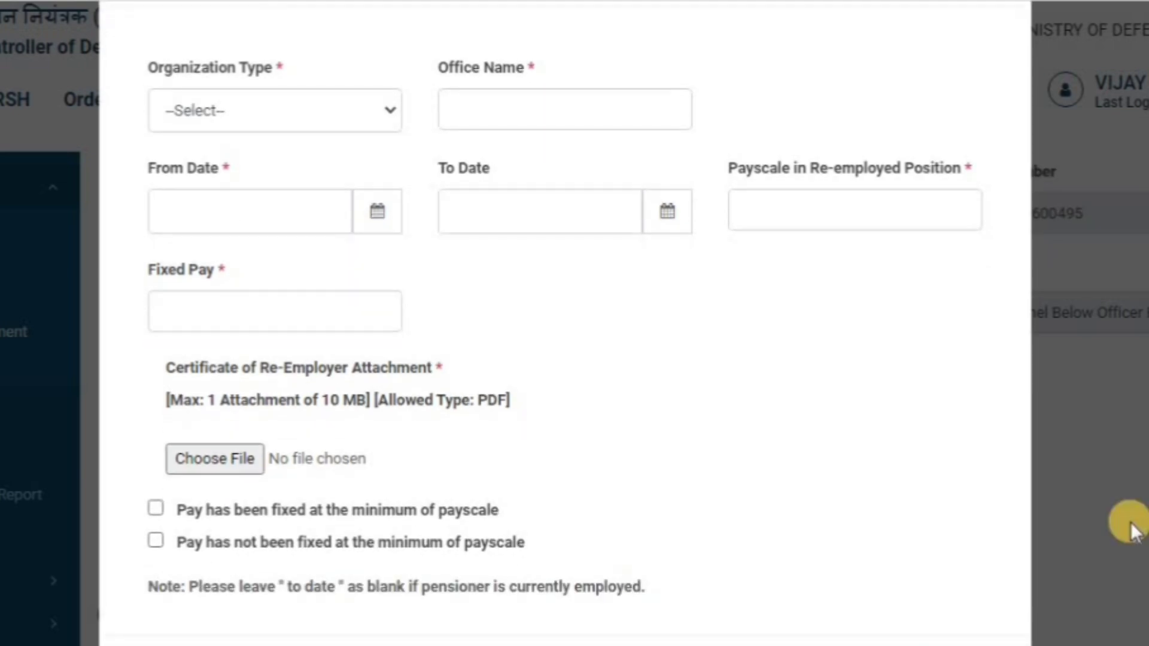
left_click(383, 111)
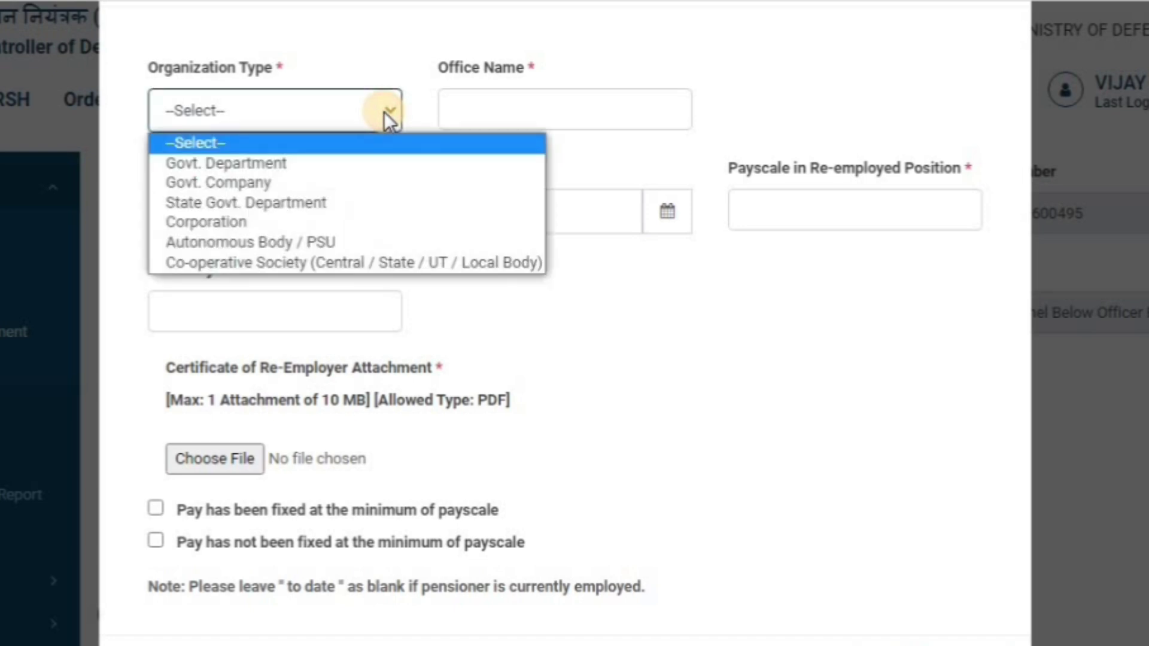
left_click(307, 242)
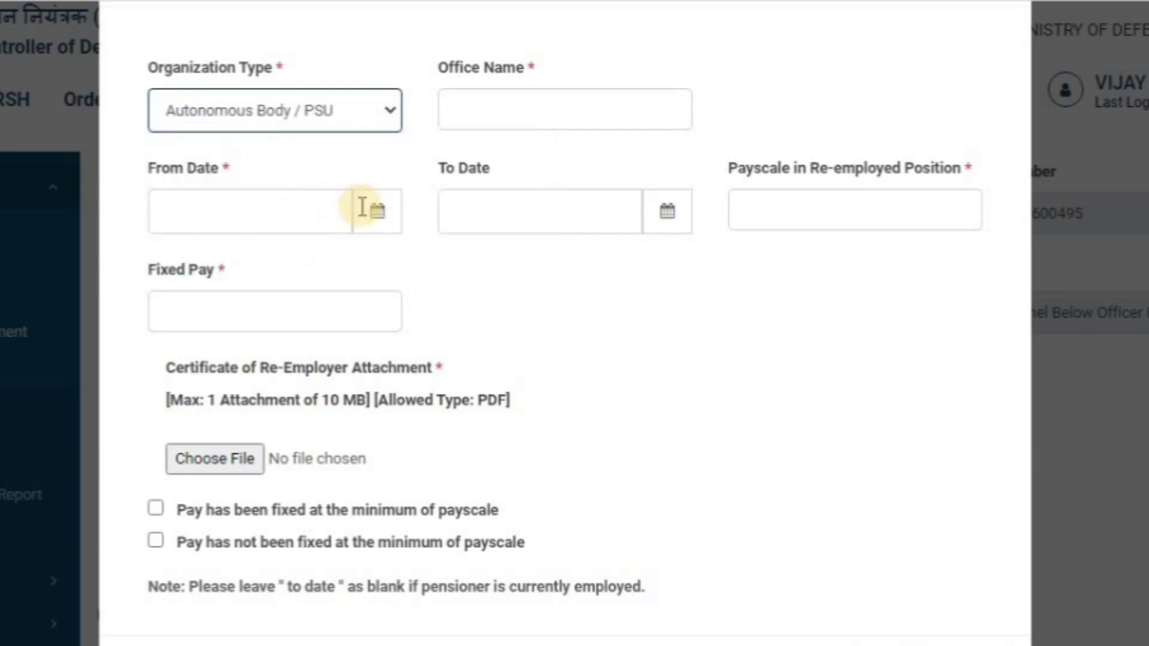
left_click(481, 108)
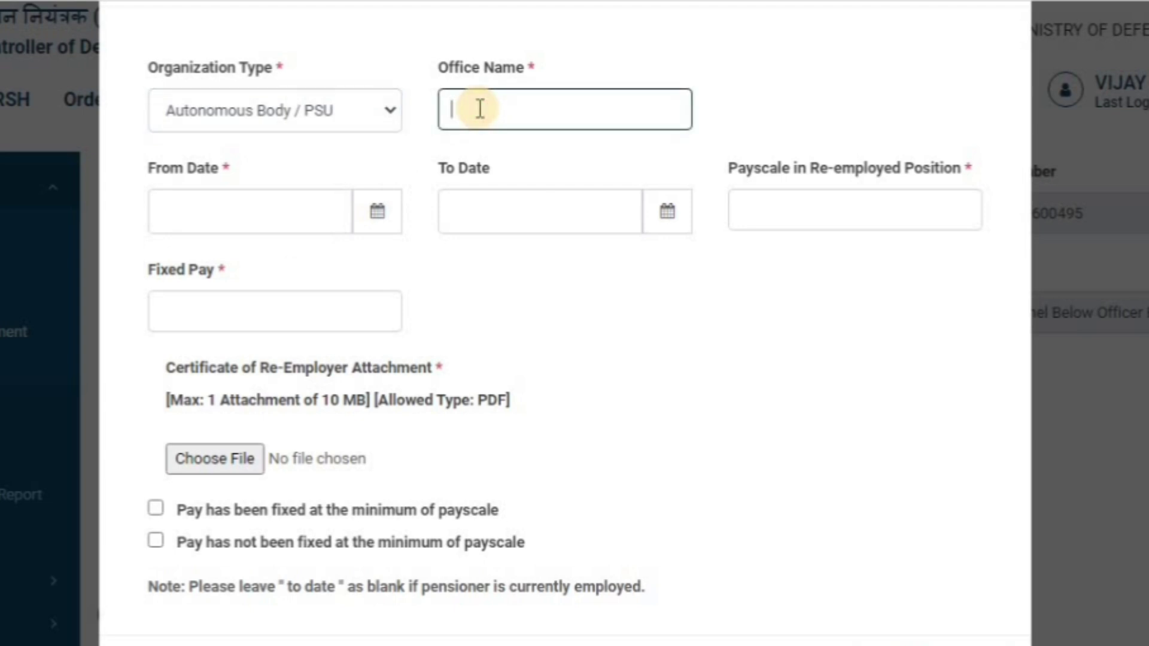
type("state bank of i")
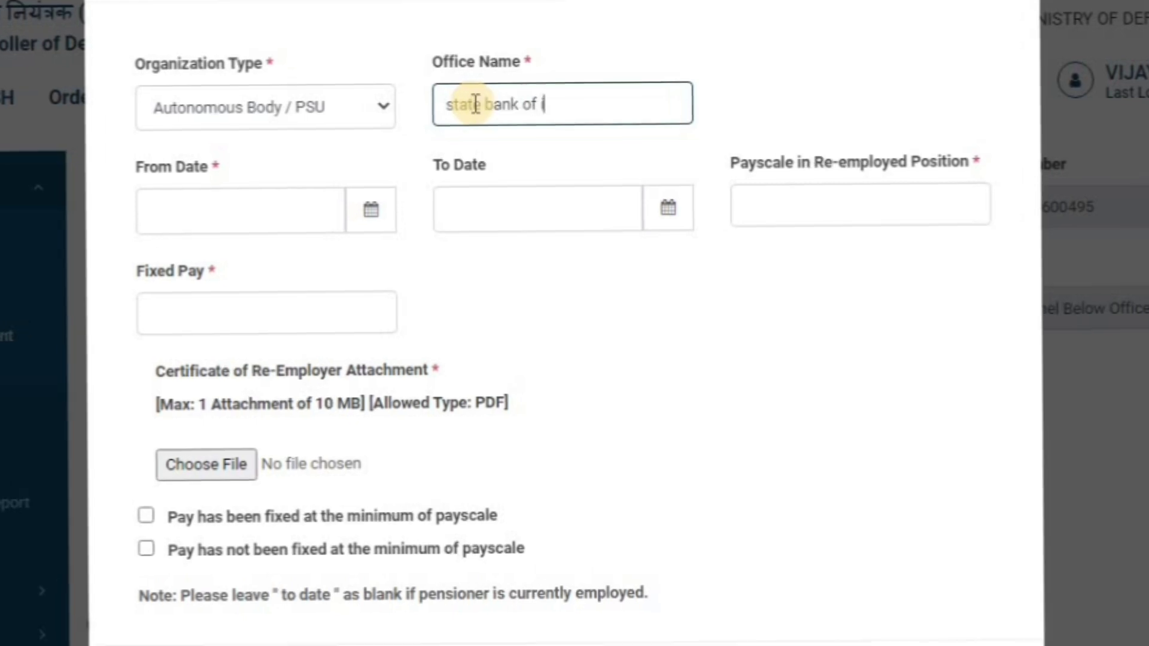
type("ndia")
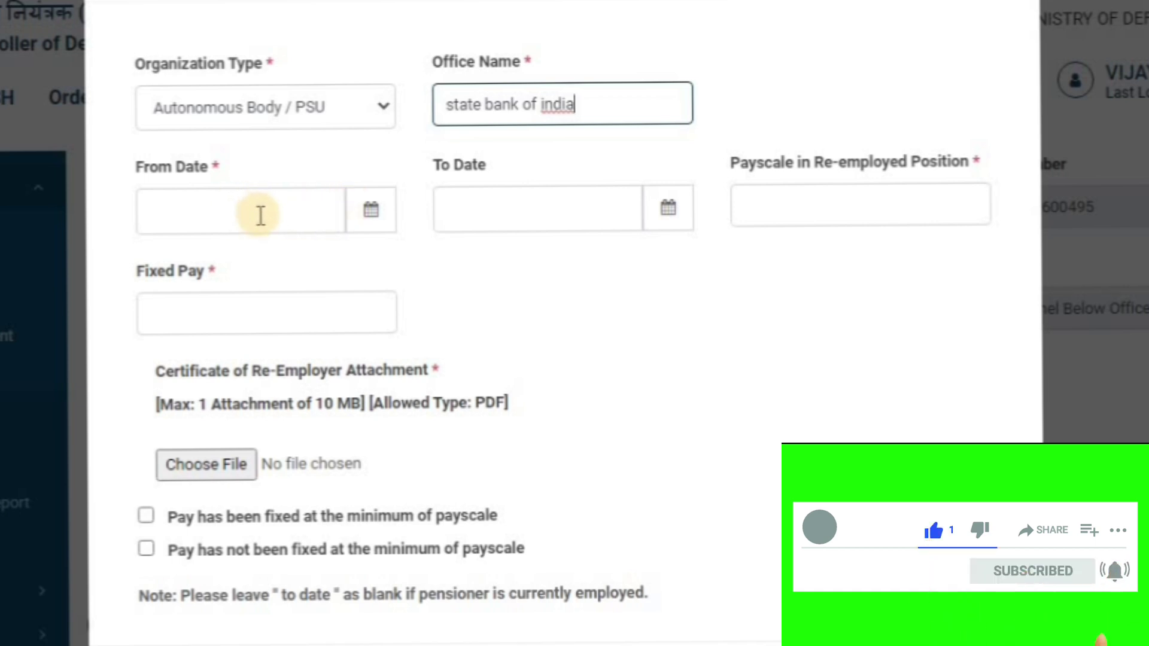
Step: Set the employment's from date to 1-Jan-2021 and its payscale in the re-employed position to 9560-28545
left_click(363, 214)
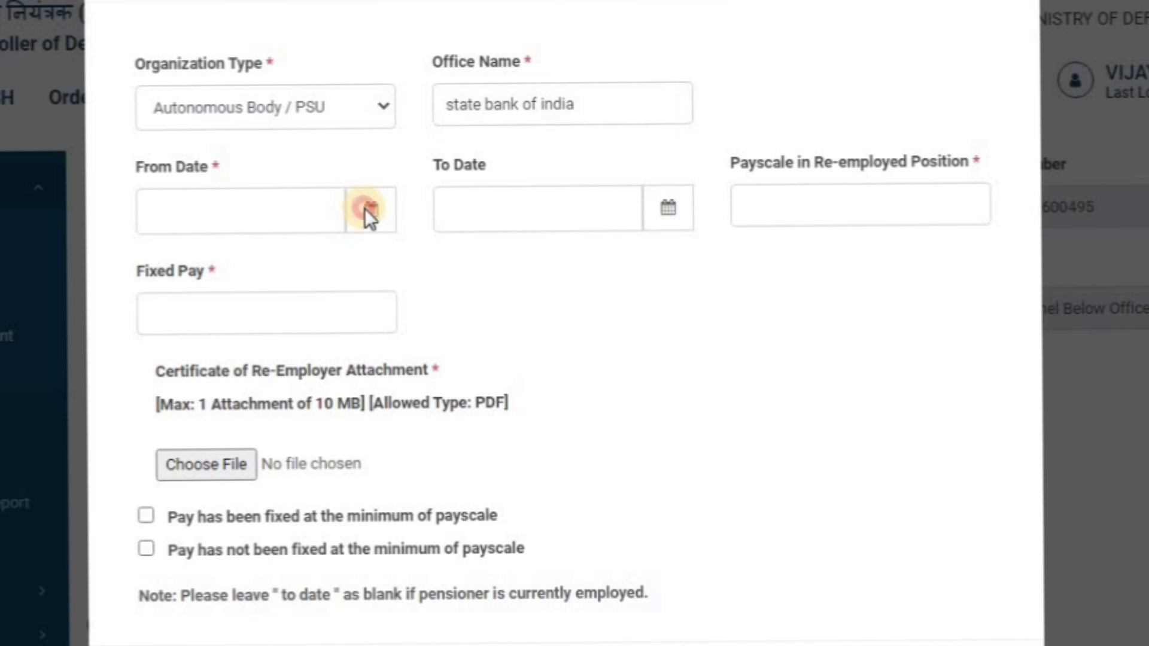
left_click(303, 216)
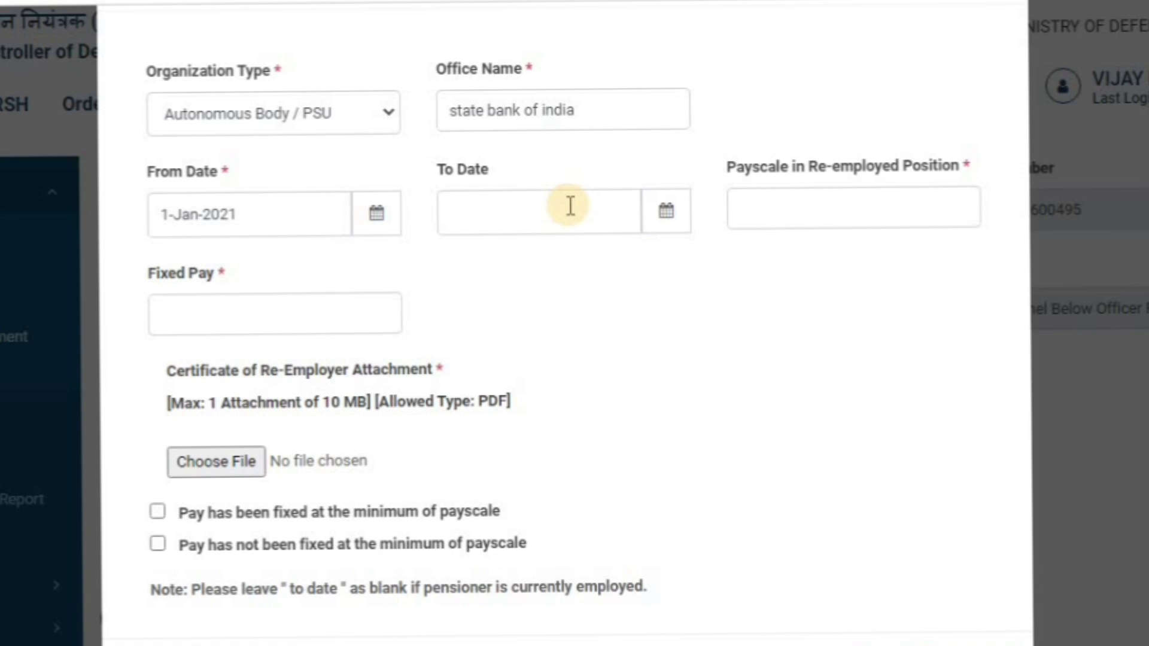
left_click(767, 212)
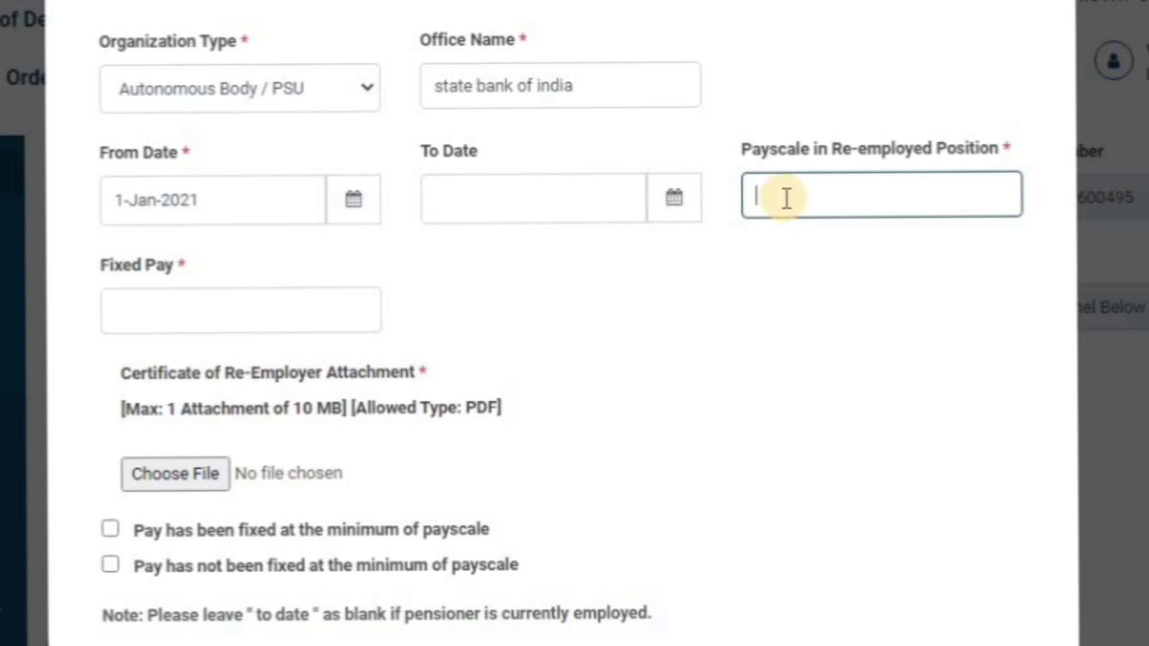
type("9560-28545")
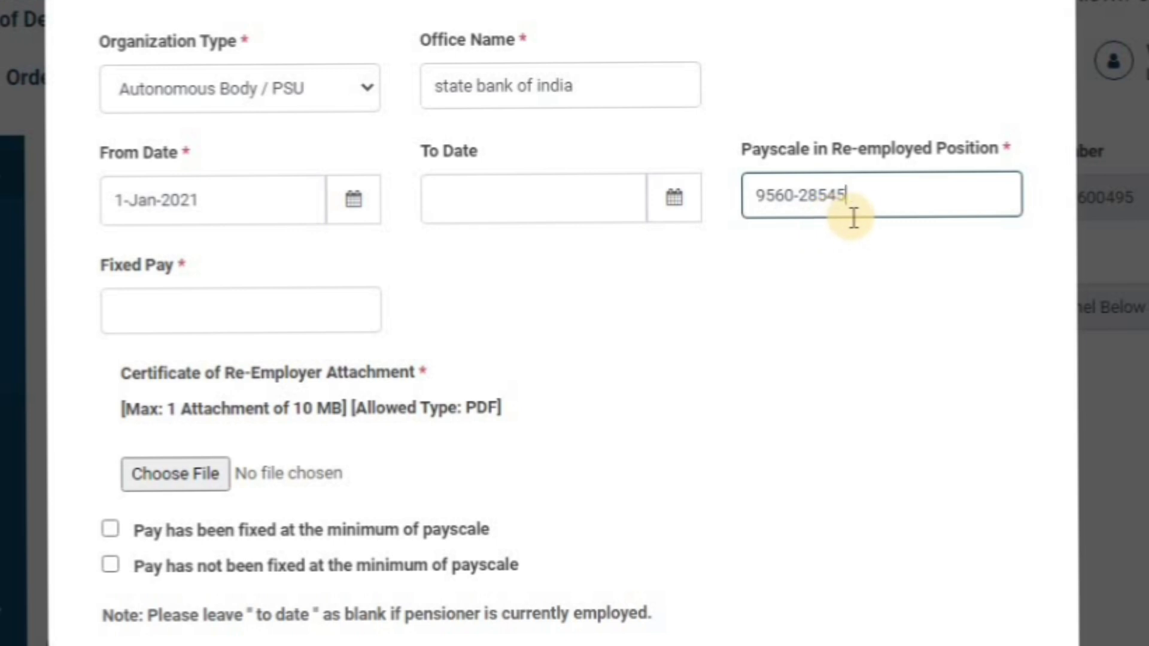
Step: Enter 9560 as the fixed pay of the re-employed position
left_click(220, 318)
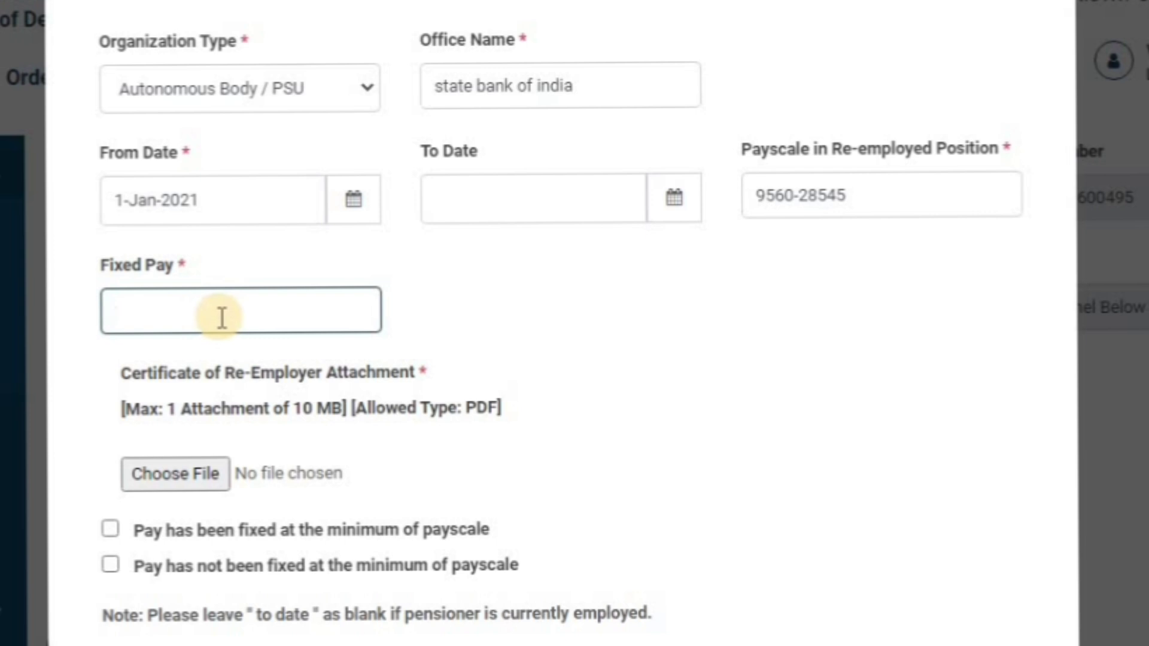
type("9560")
left_click(504, 383)
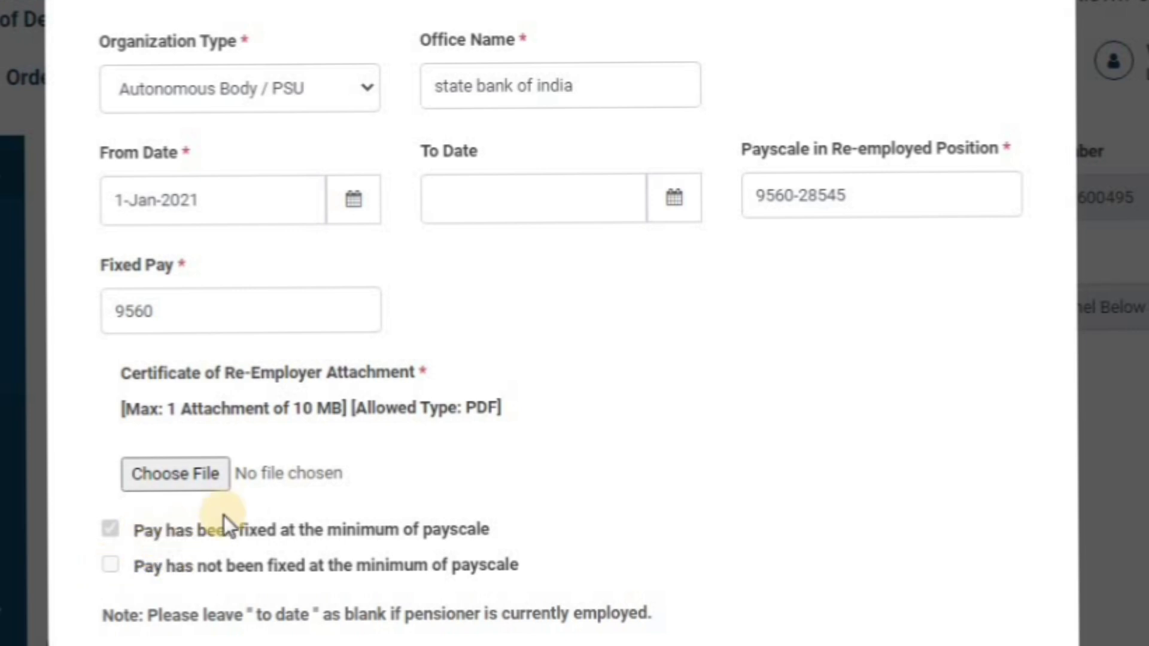
Step: Replace the fixed pay of the re-employed position with 18545
left_click(158, 309)
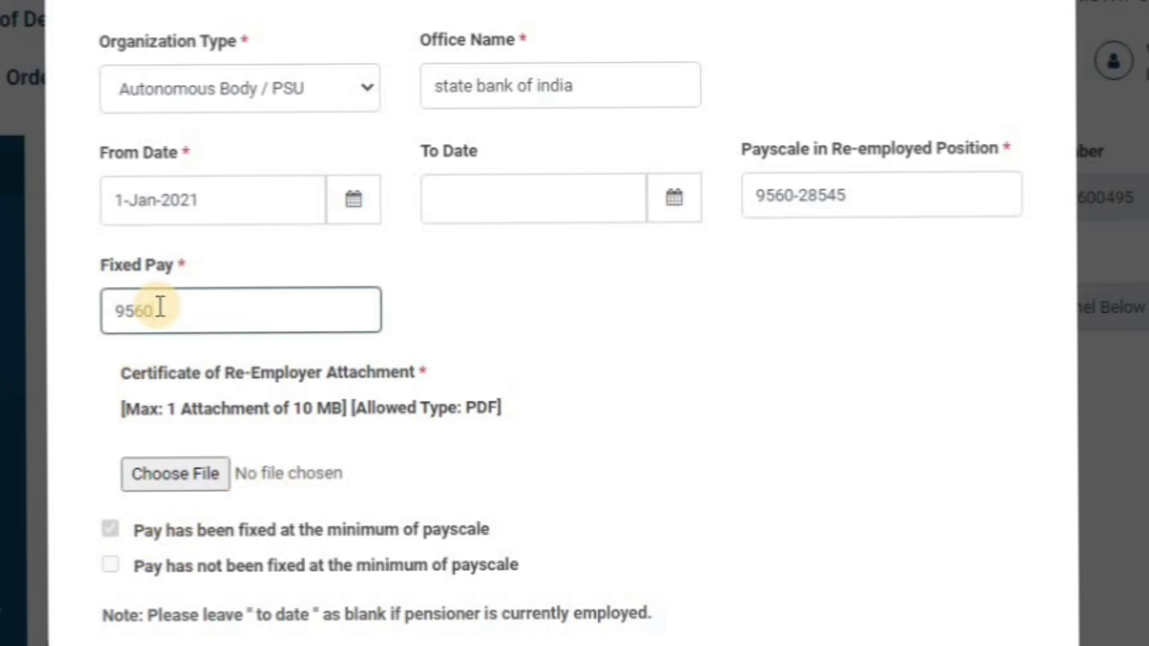
key("BackSpace")
key("BackSpace")
key("BackSpace")
key("BackSpace")
type("1845")
key("BackSpace")
key("BackSpace")
type("545")
left_click(474, 333)
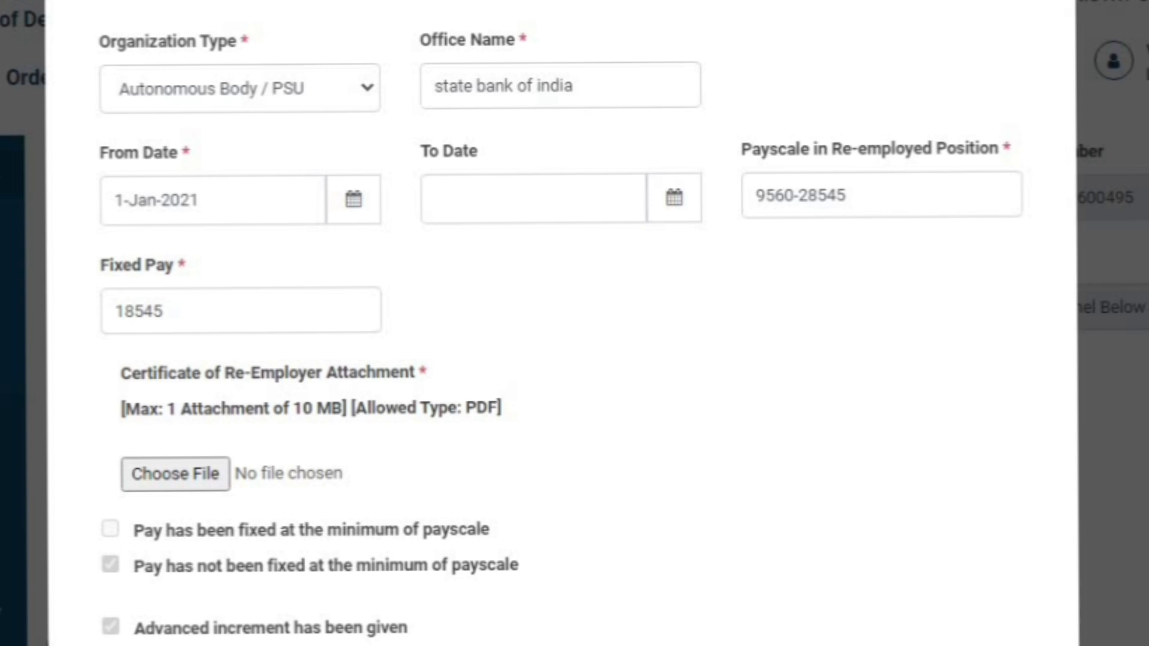
Step: Open the file selection for the Certificate of Re-Employer attachment
scroll(561, 323, "down", 1)
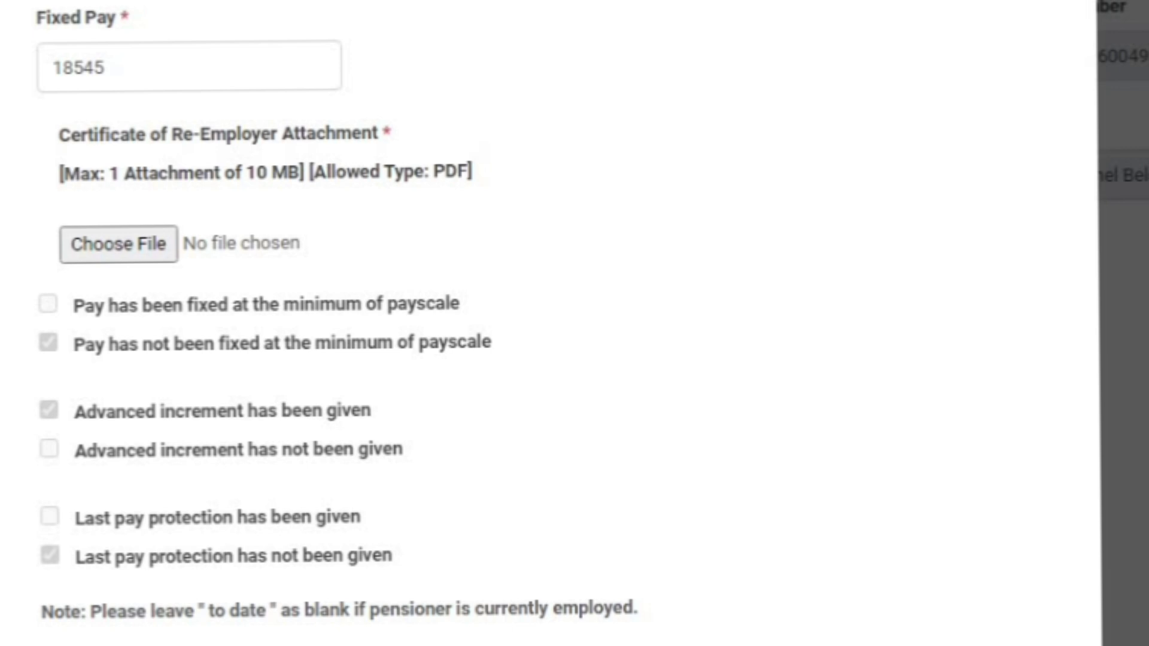
scroll(329, 24, "down", 2)
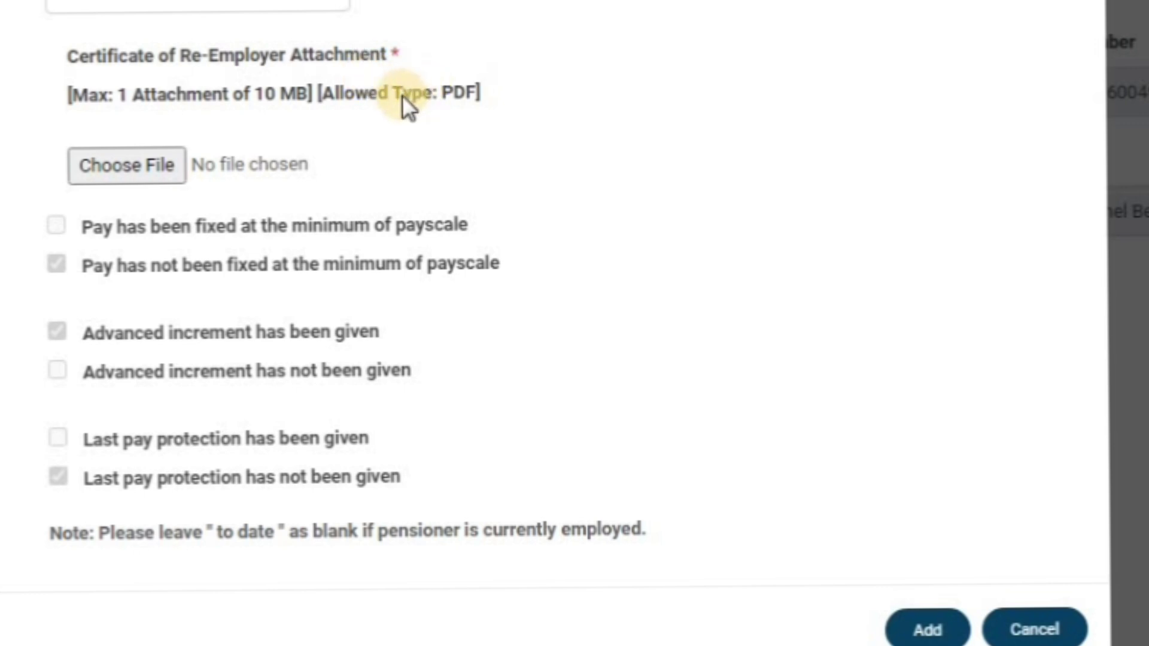
left_click(122, 171)
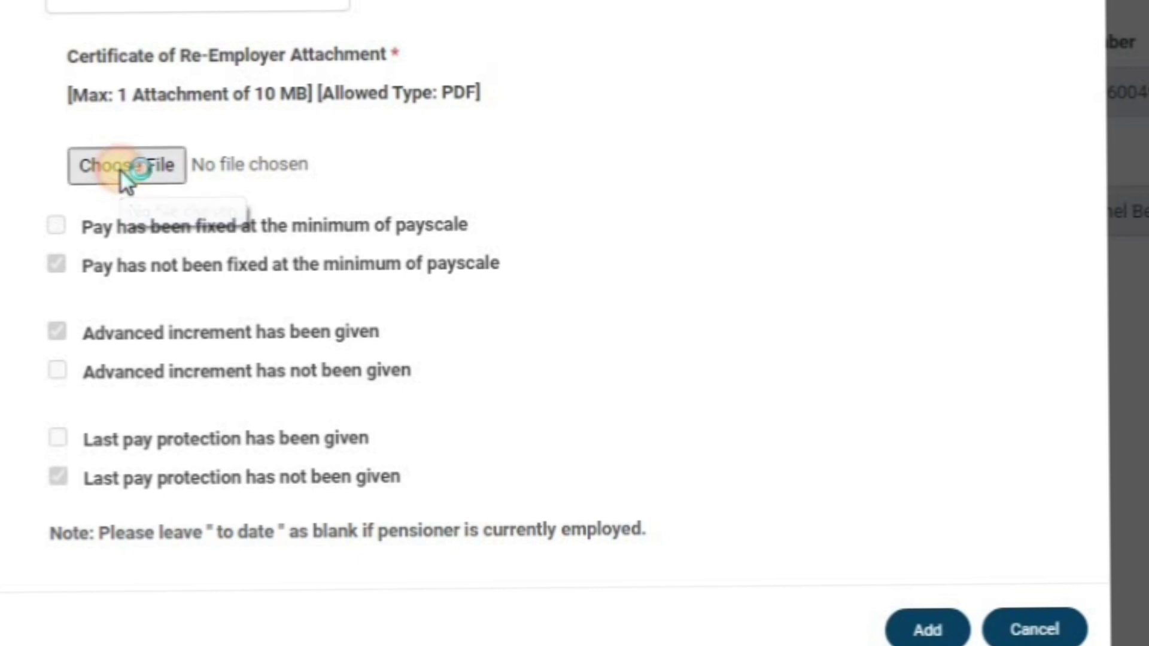